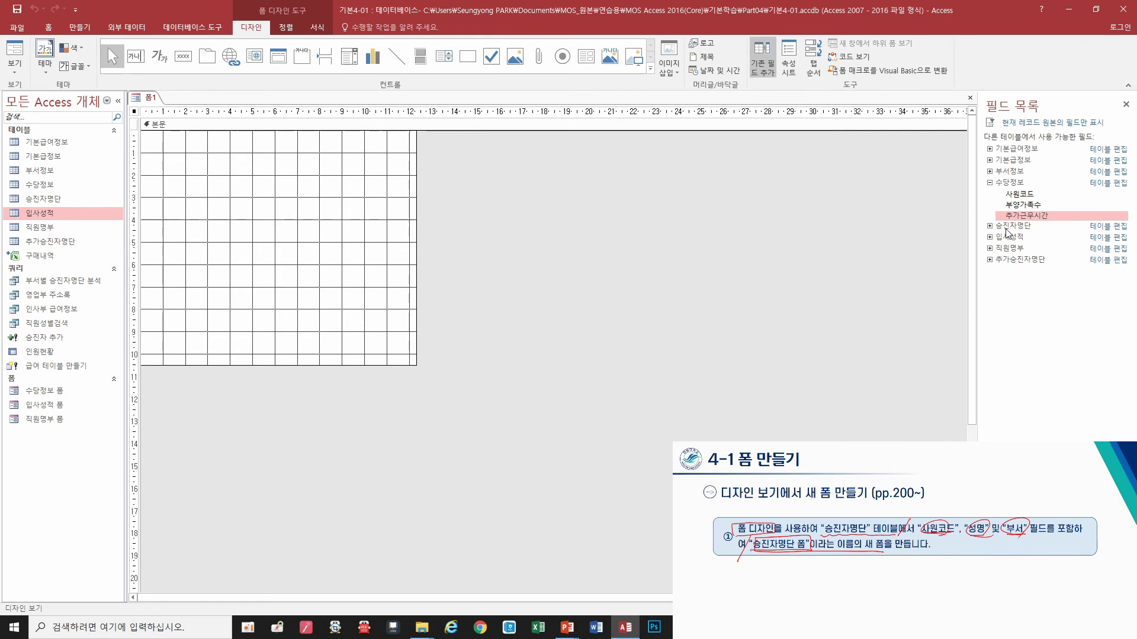
Expand the 승진자명단 table in the field list and collapse the 수당정보 table
click(1004, 227)
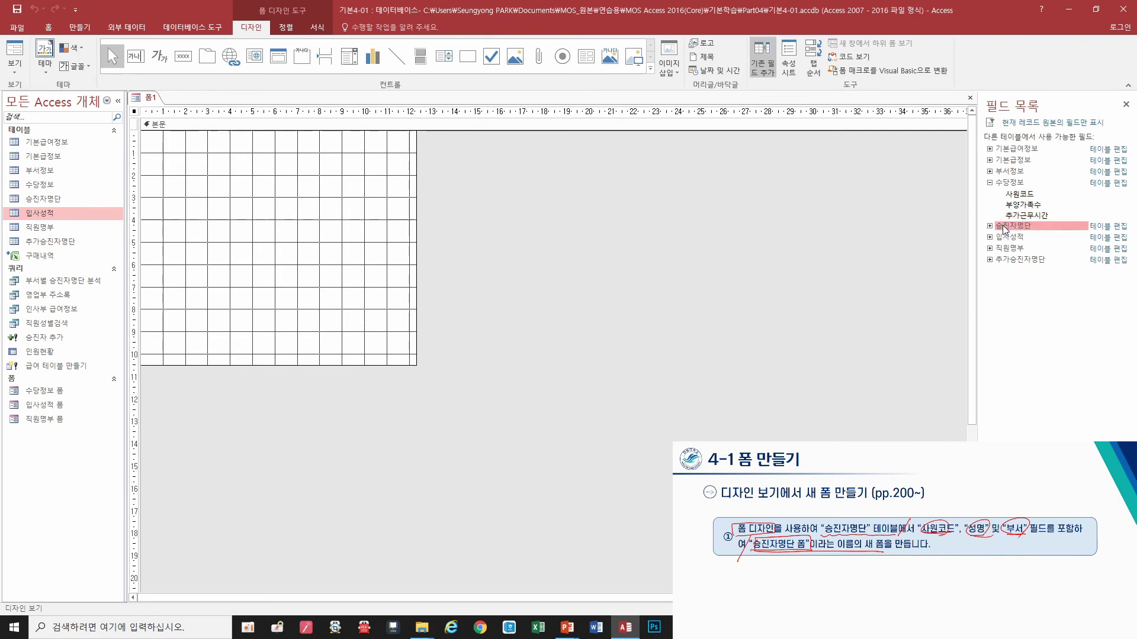
double_click(1004, 228)
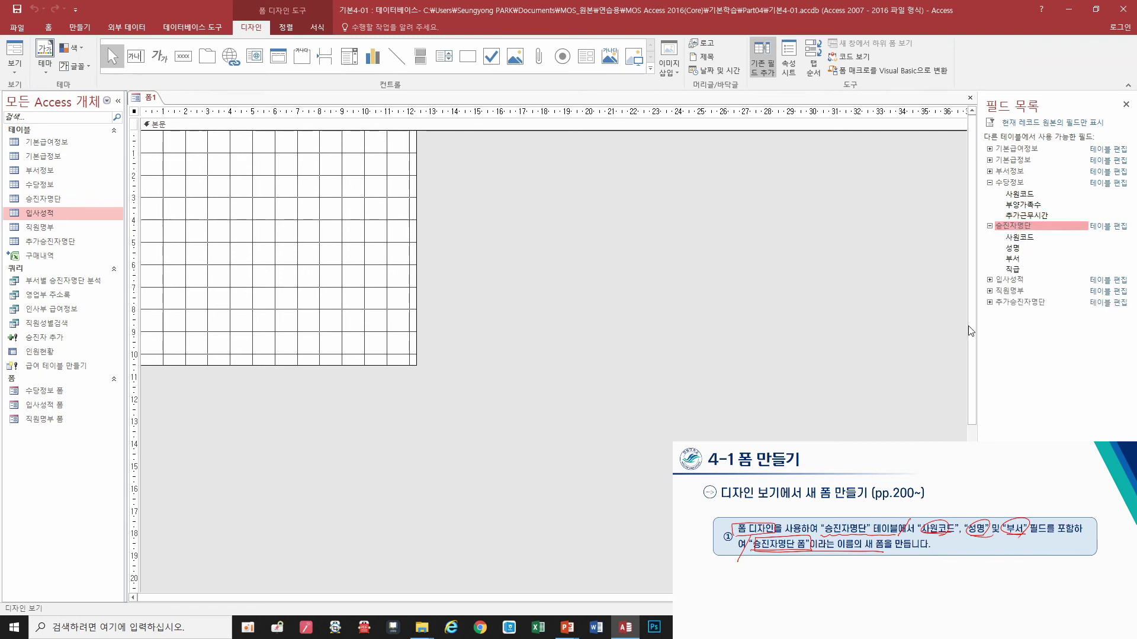
click(990, 183)
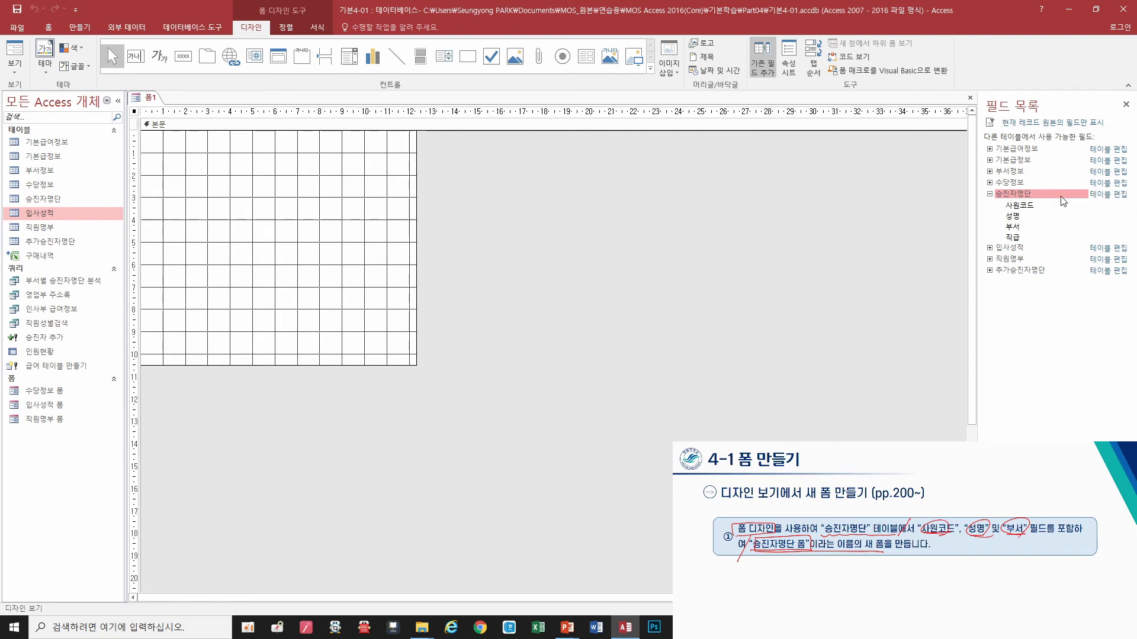
click(990, 194)
click(989, 194)
click(989, 194)
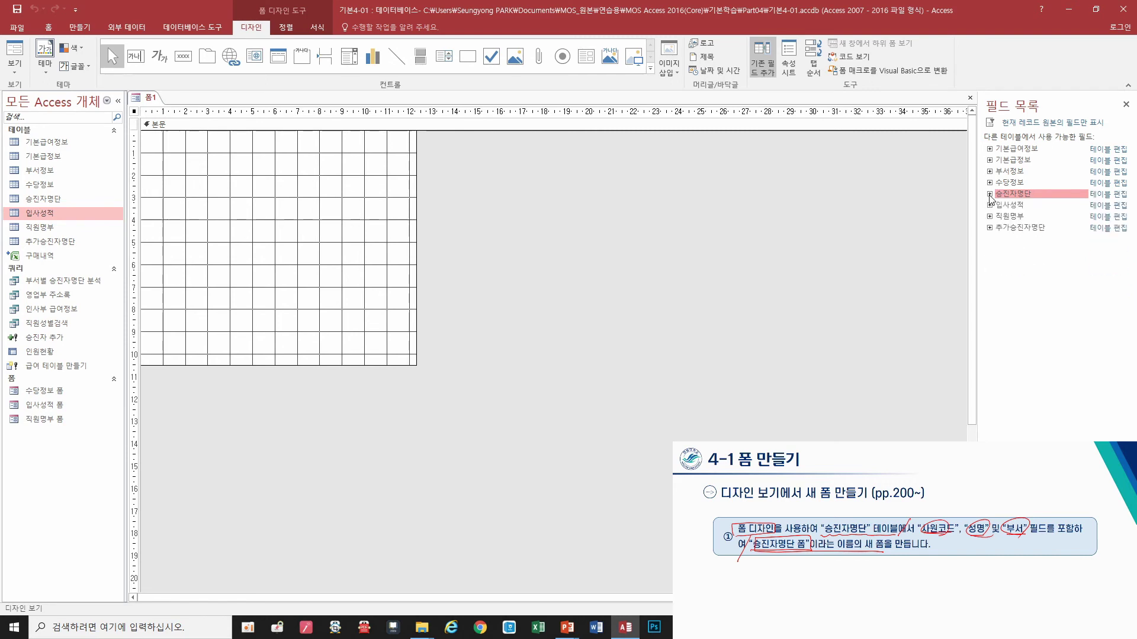
click(989, 194)
click(990, 194)
click(989, 194)
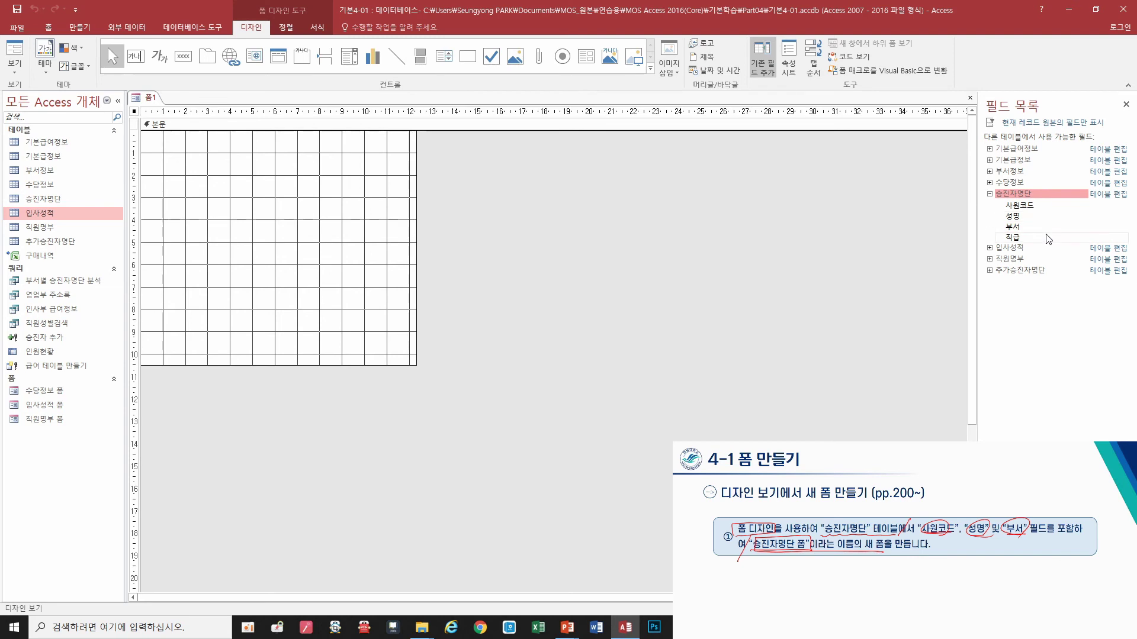
Add the 사원코드, 성명 and 부서 fields of the 승진자명단 table to the form's detail section
double_click(1018, 206)
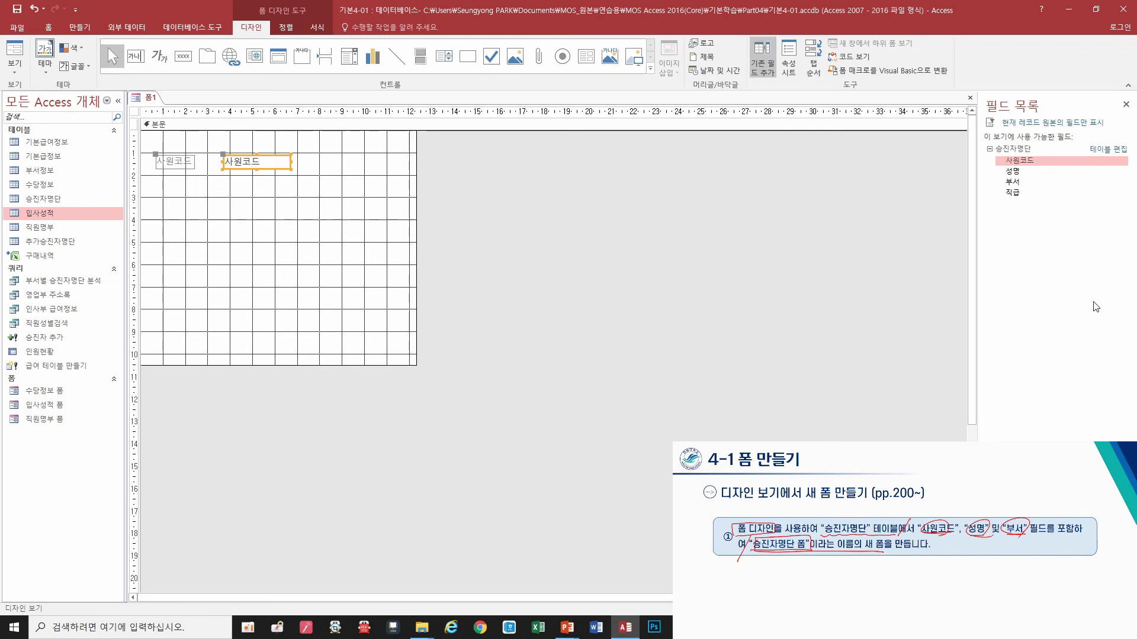
double_click(1014, 172)
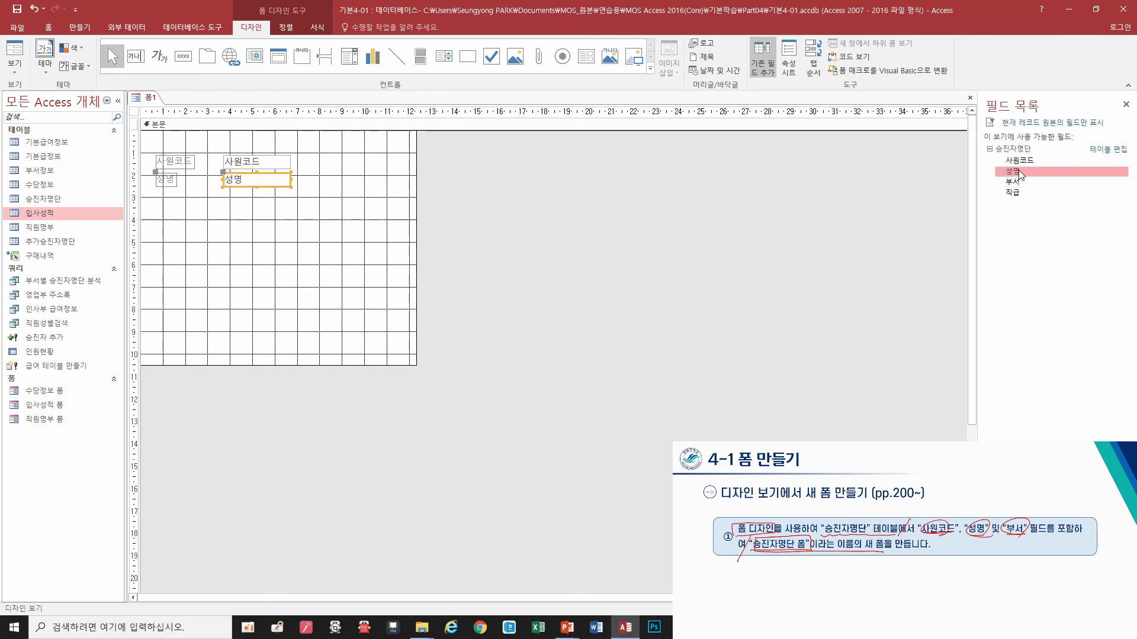
click(1011, 183)
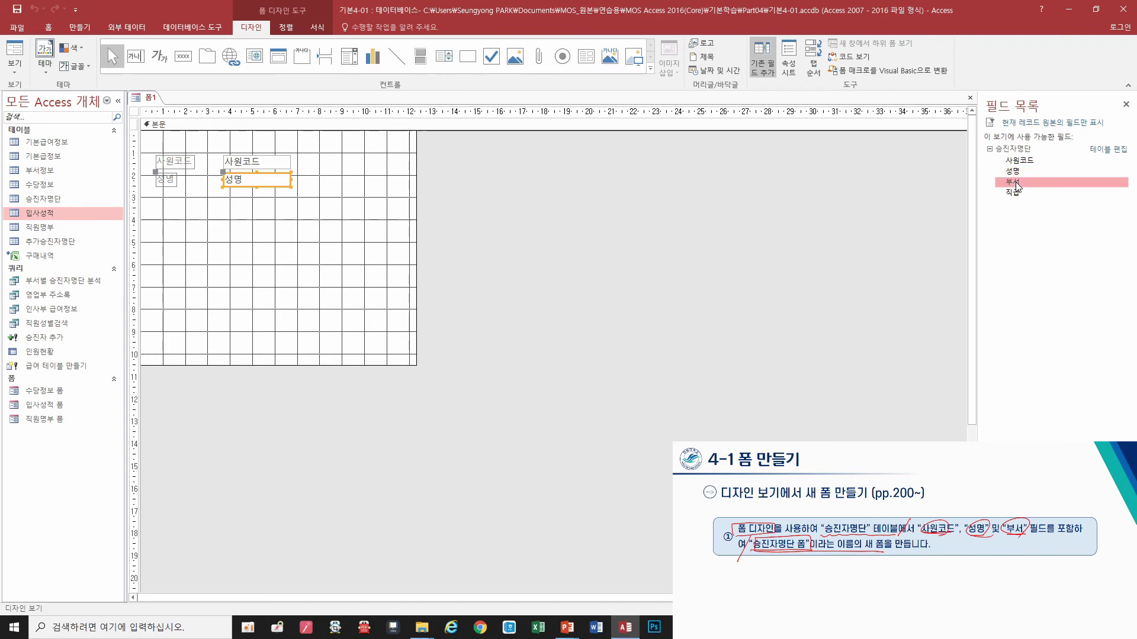
drag(1012, 183, 195, 232)
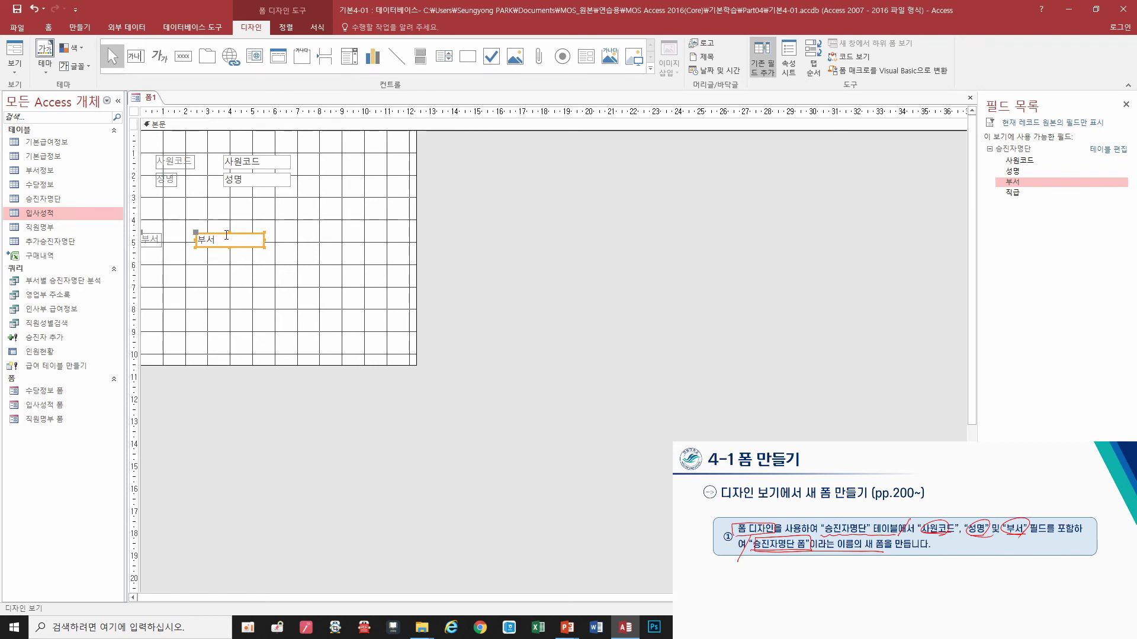
Place the 부서 text box directly beneath 성명 and align its label with the labels above
drag(235, 235, 270, 195)
click(277, 256)
click(269, 257)
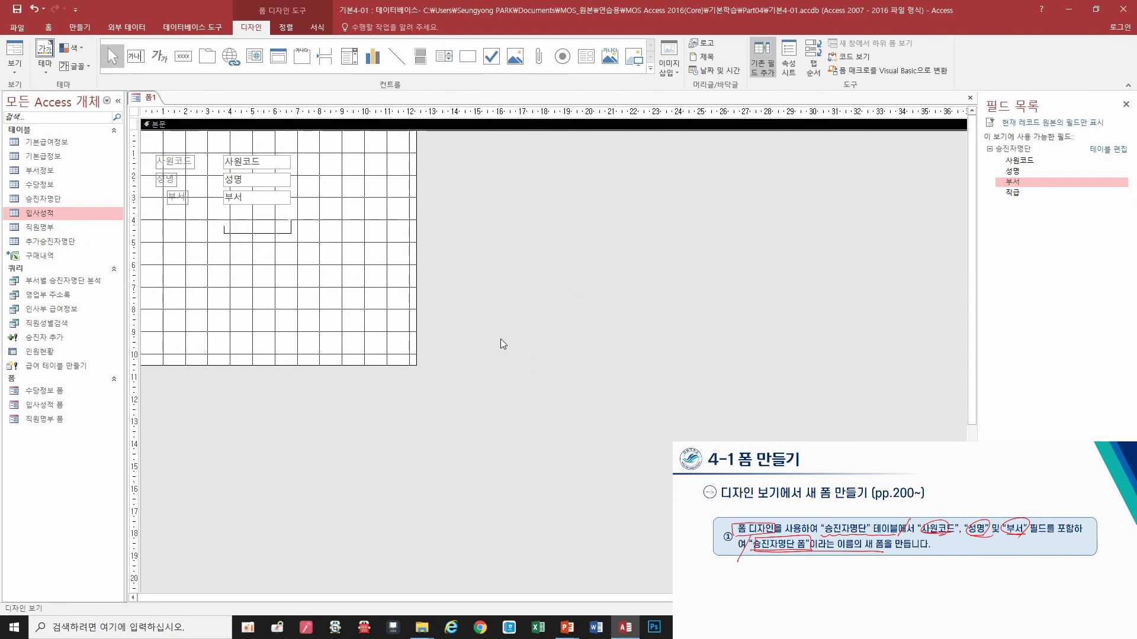
click(181, 202)
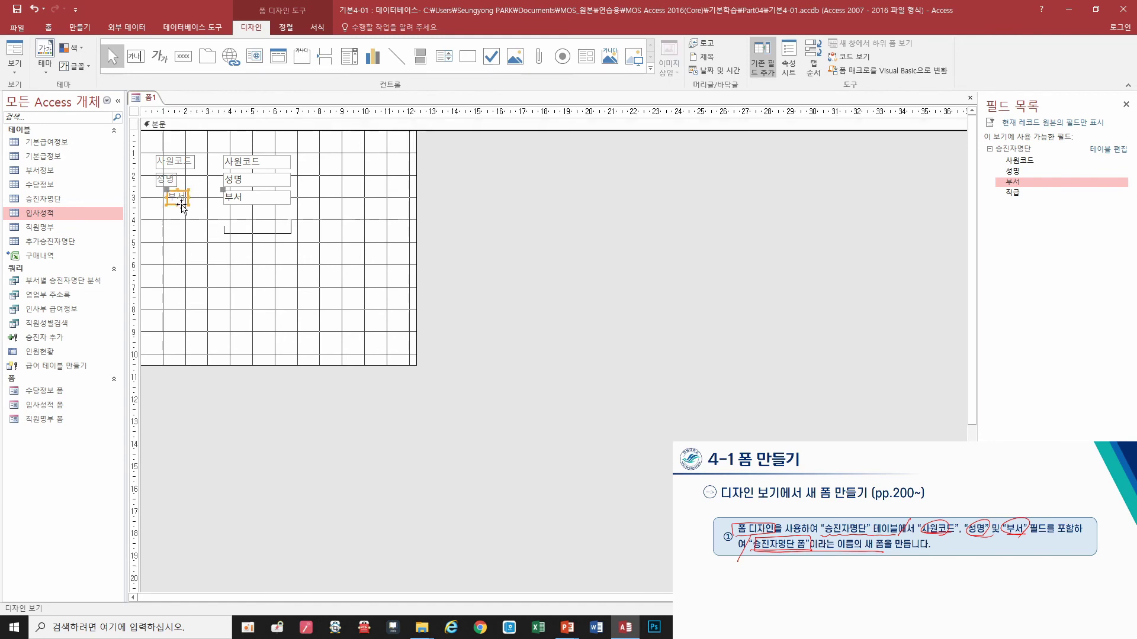
drag(181, 192, 222, 192)
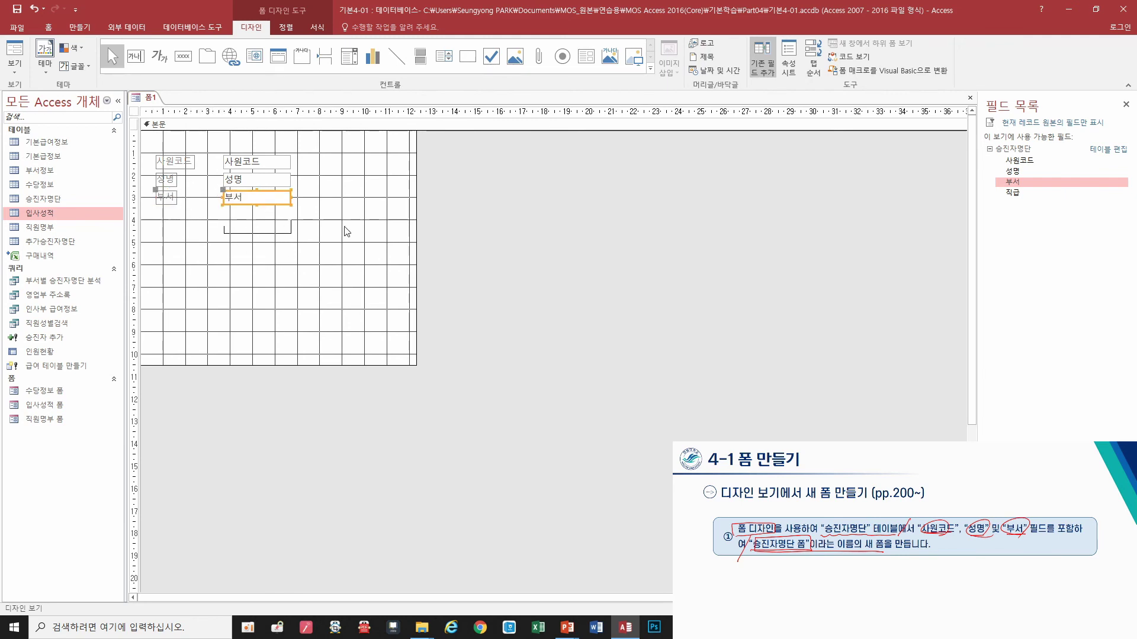
click(323, 231)
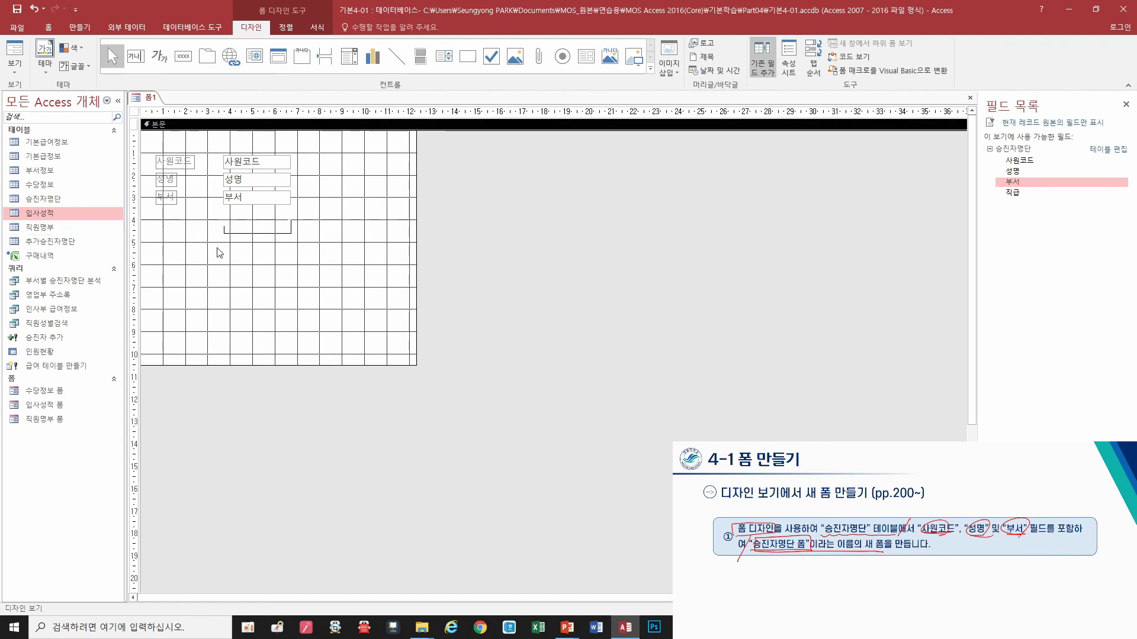
Move the 부서 text box and label away from the other fields, then realign both beneath the 성명 row
click(261, 202)
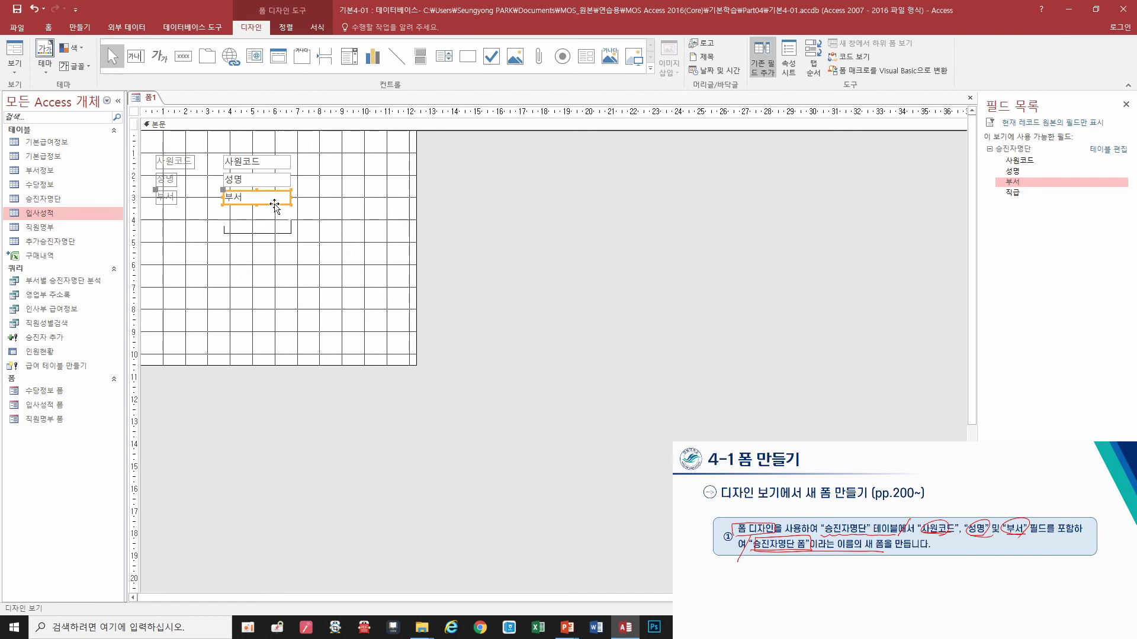
drag(275, 205, 324, 246)
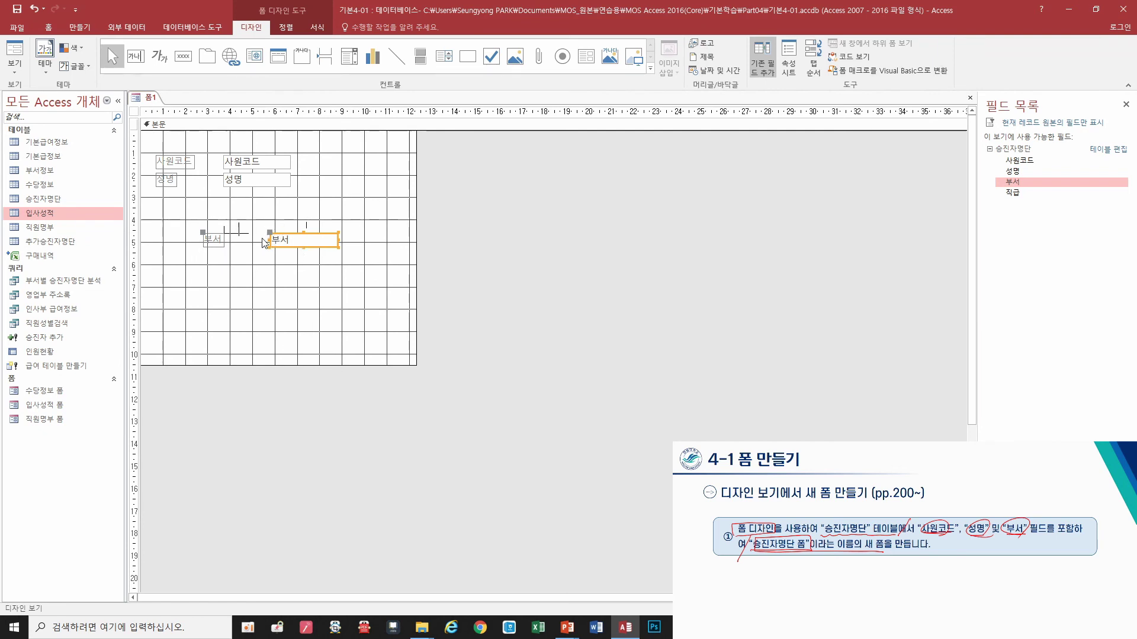
mouse_move(270, 232)
mouse_down()
mouse_move(283, 214)
mouse_move(259, 233)
mouse_up()
click(246, 263)
click(222, 246)
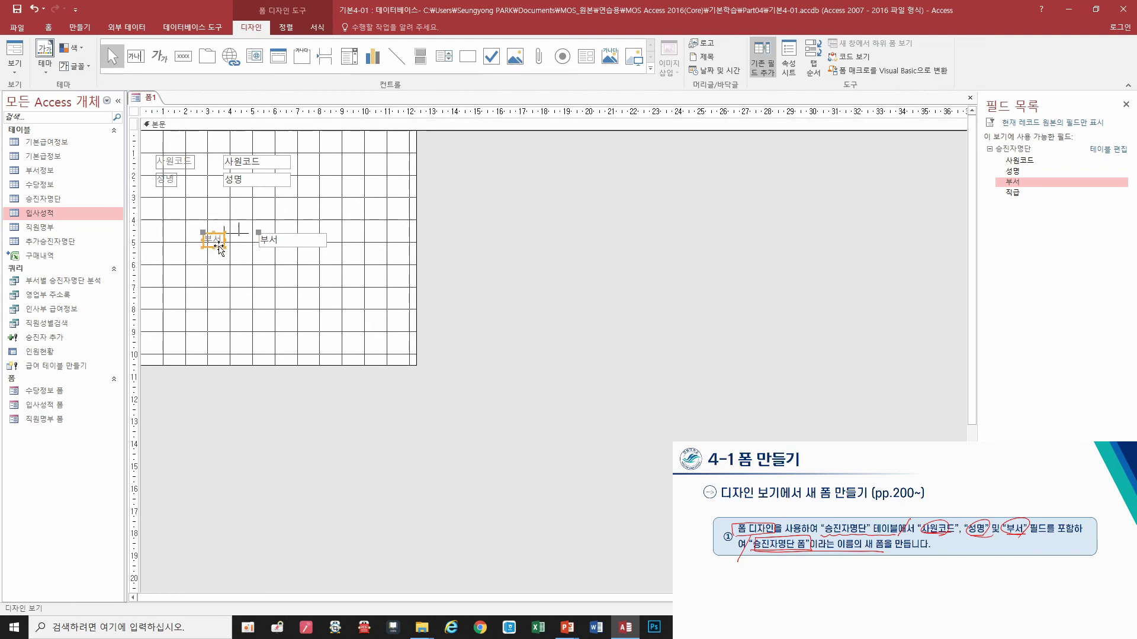
drag(218, 245, 172, 226)
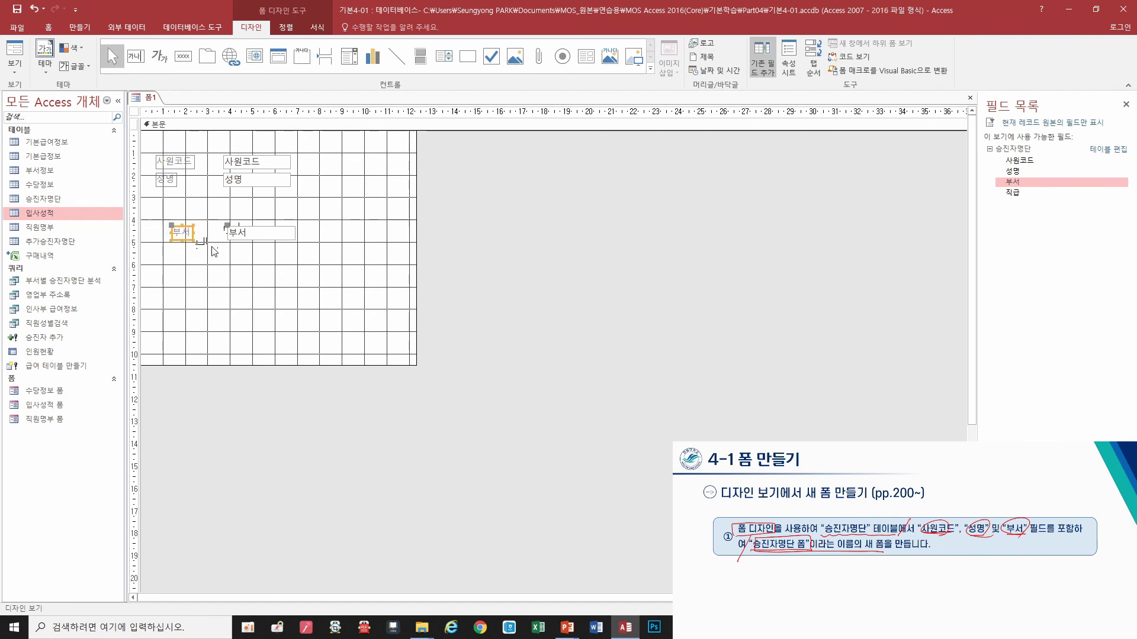
click(264, 237)
drag(265, 239, 251, 216)
drag(170, 200, 223, 191)
click(342, 299)
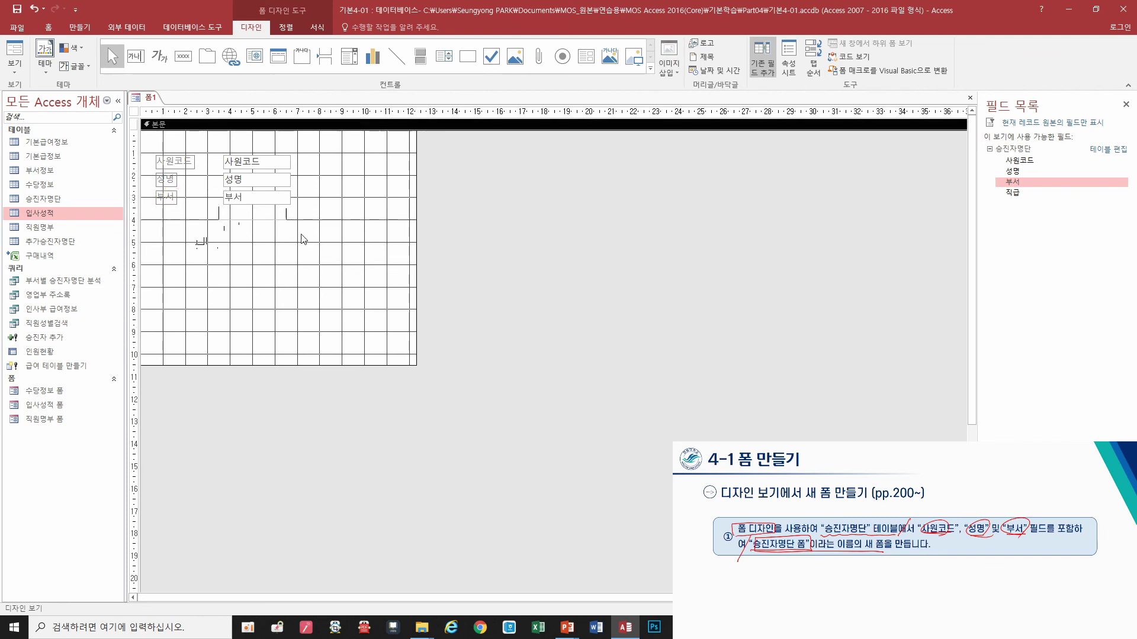
Save the form under the name "승진자명단 폼" and close it
click(17, 10)
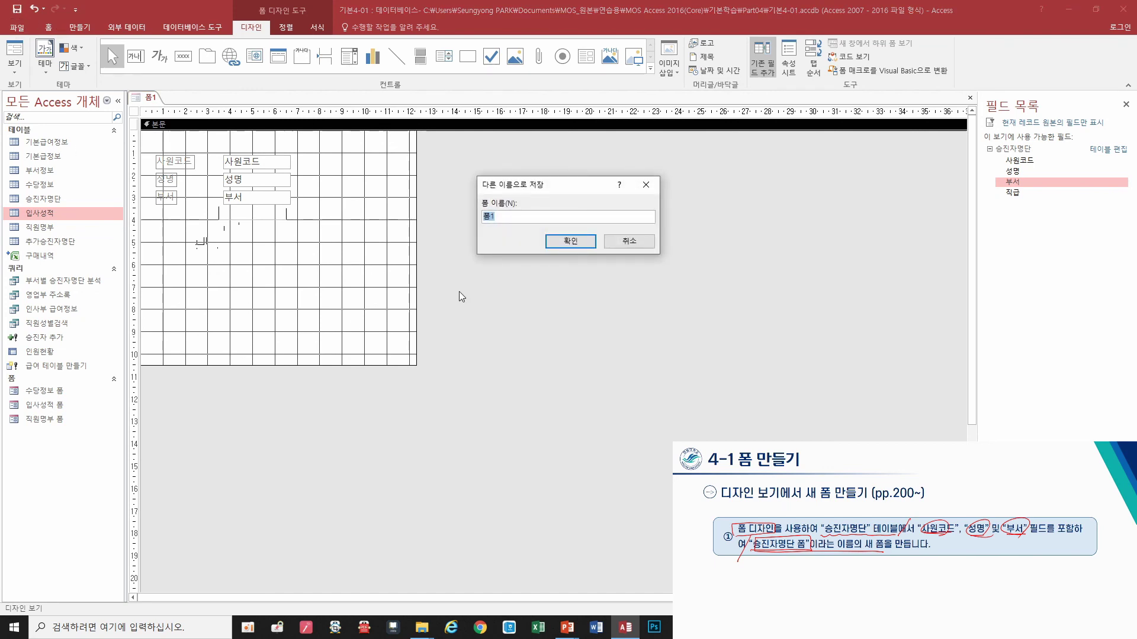
text(승진자명ㄷ)
text(ㅏㄴ 폼)
key(Return)
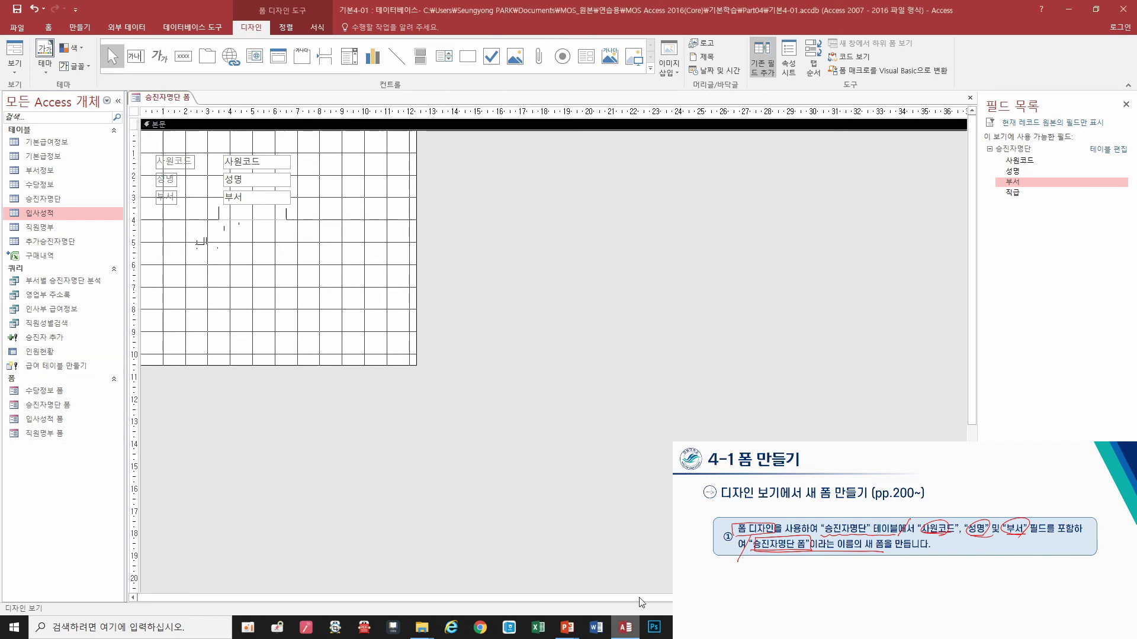
click(972, 98)
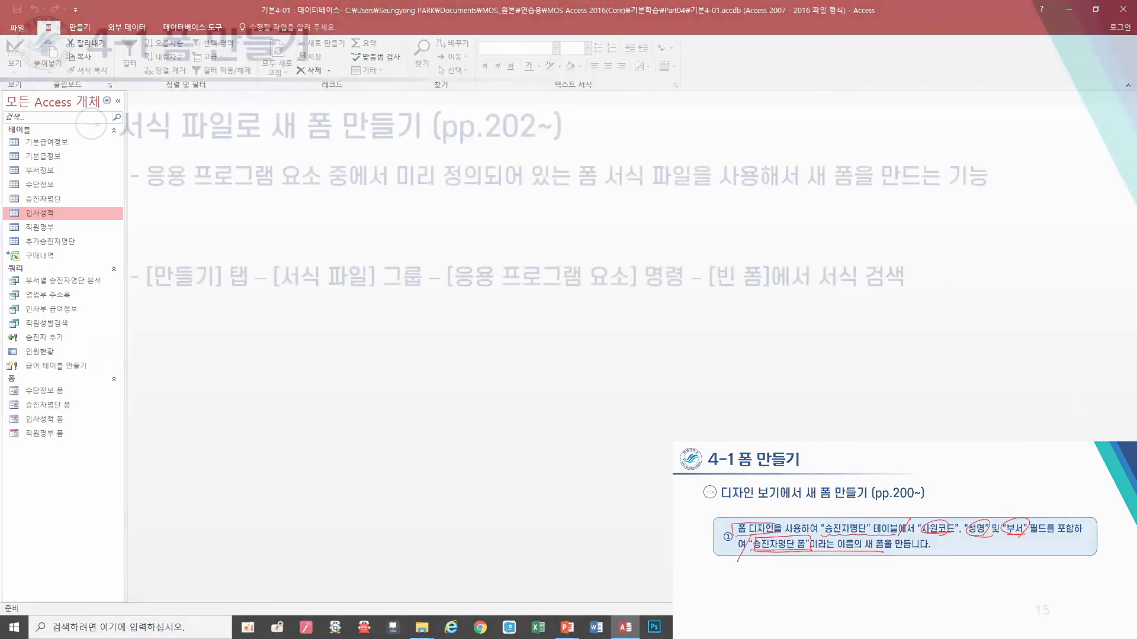